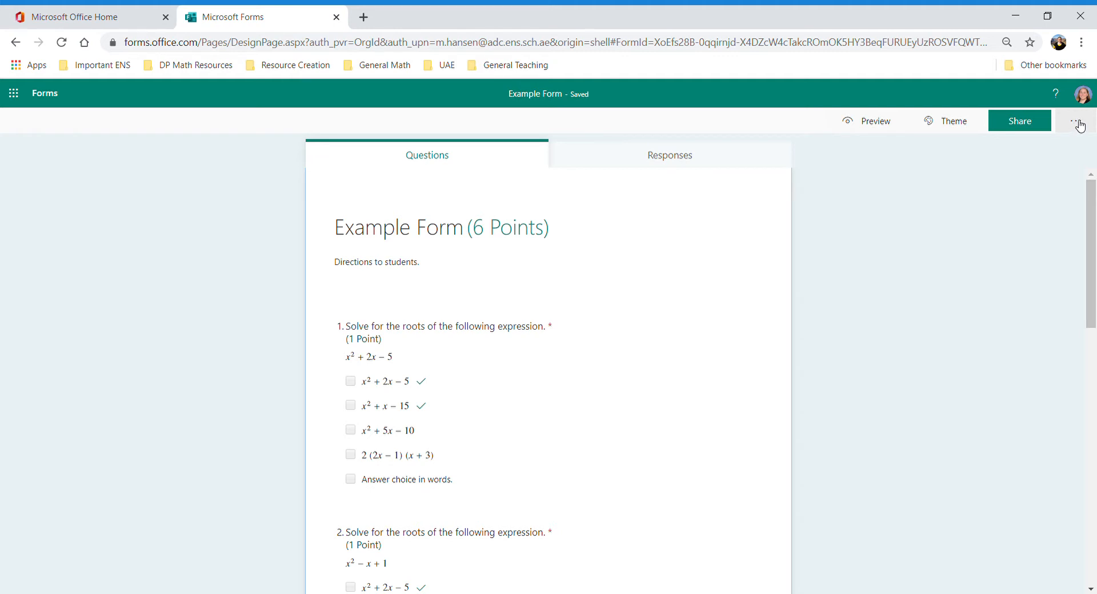
- Open the form's settings and turn off showing results automatically
click(1079, 123)
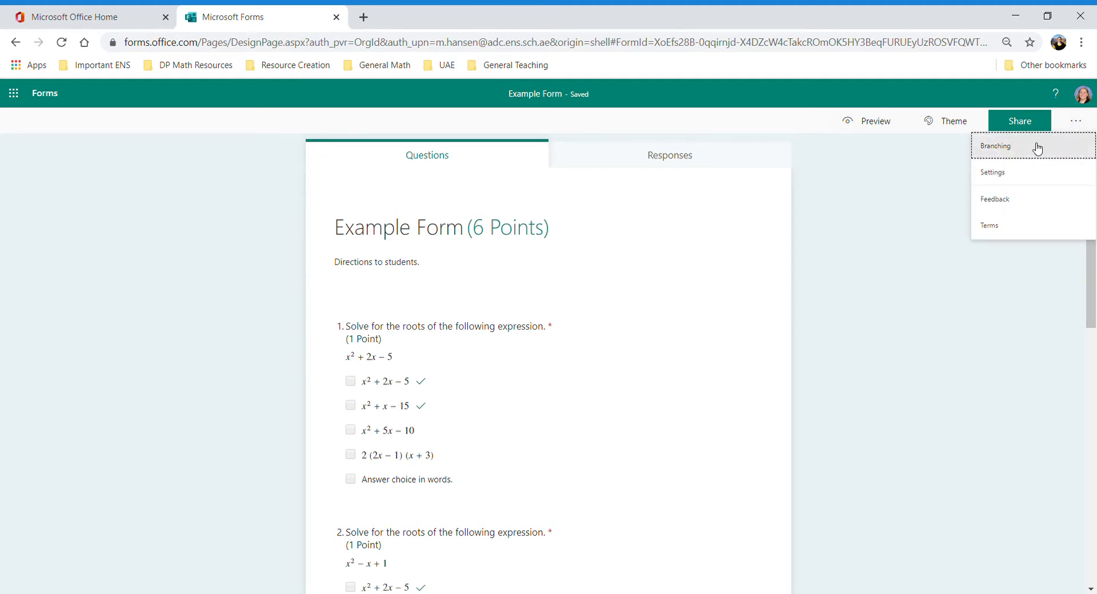
click(1001, 180)
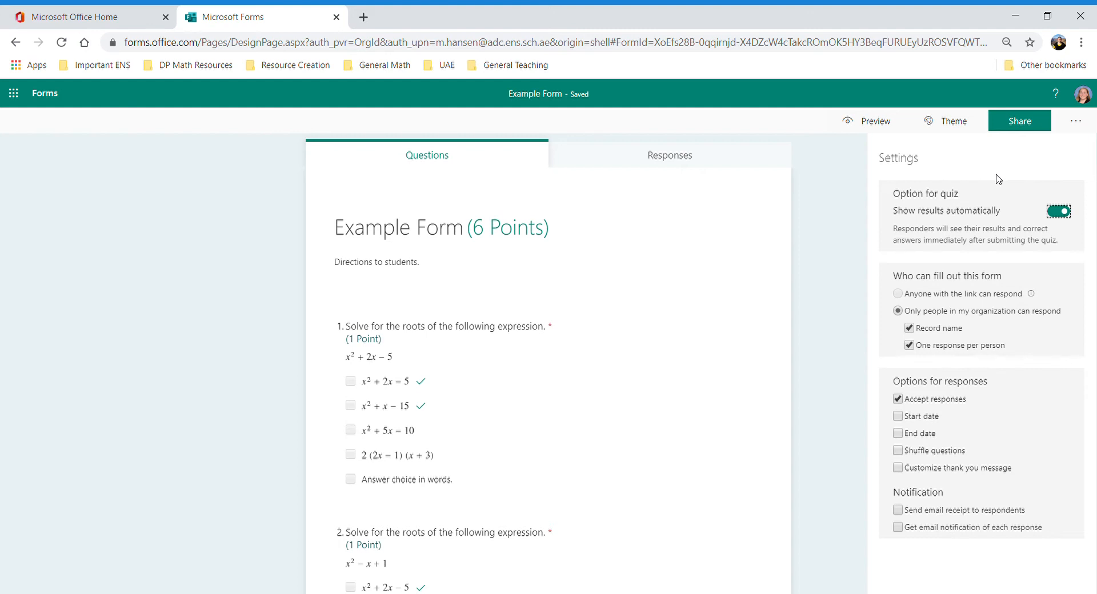
click(1064, 213)
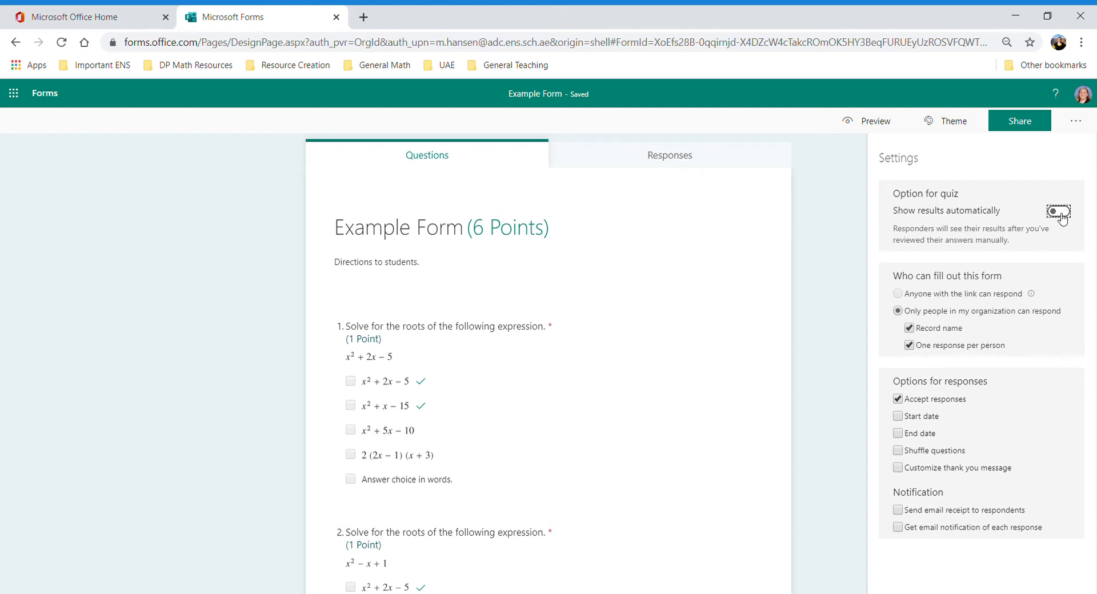
click(1062, 217)
click(1065, 216)
mouse_move(1032, 295)
- Enable a start date for responses and set it to 3/8/2020 at 11:00 AM
click(899, 418)
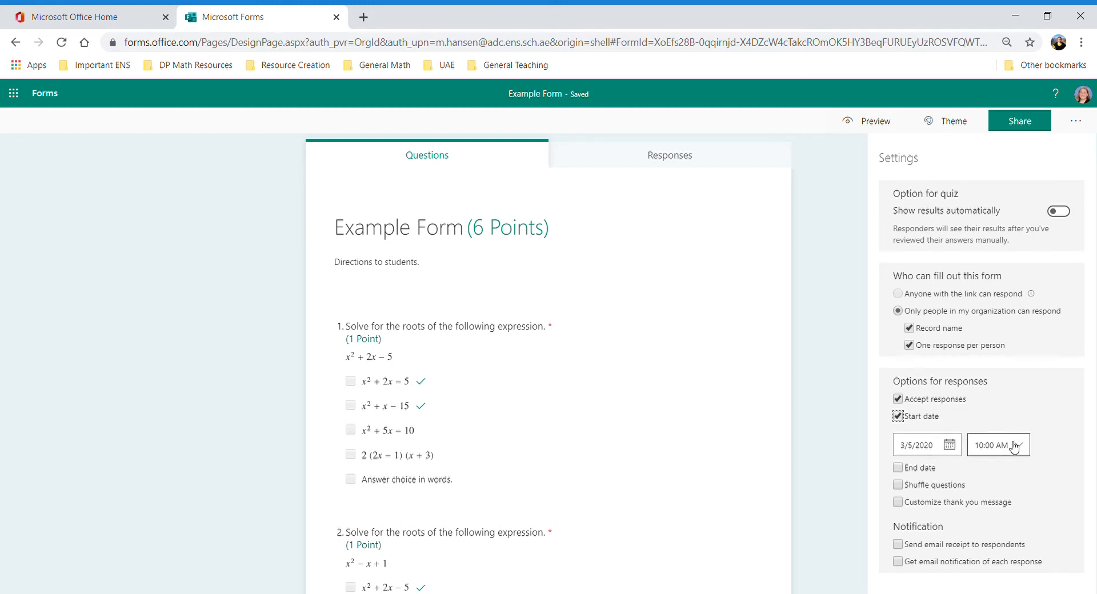
click(950, 447)
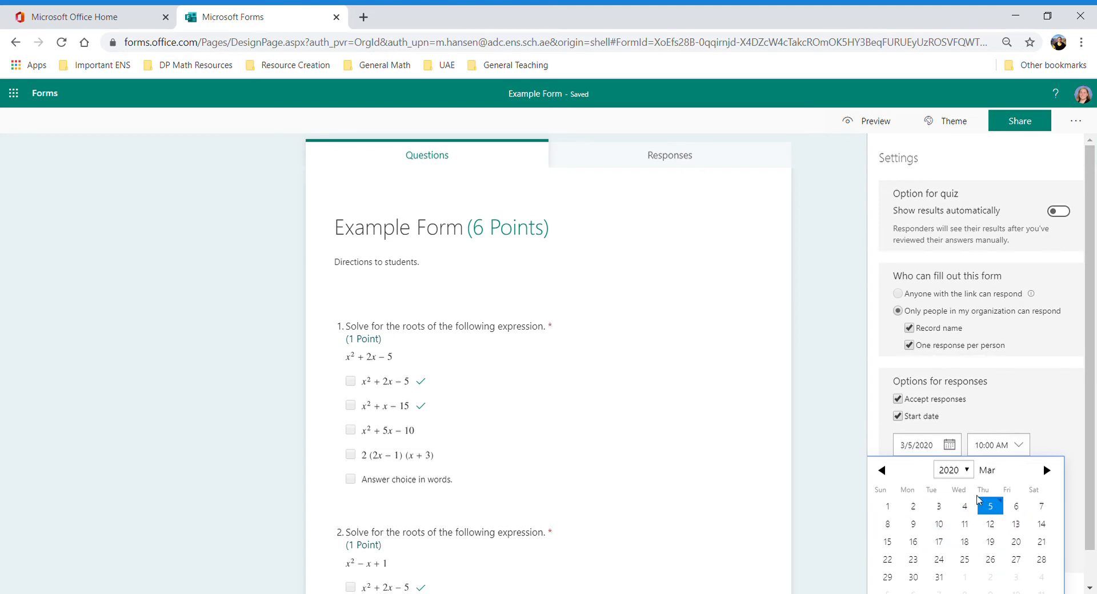
click(887, 524)
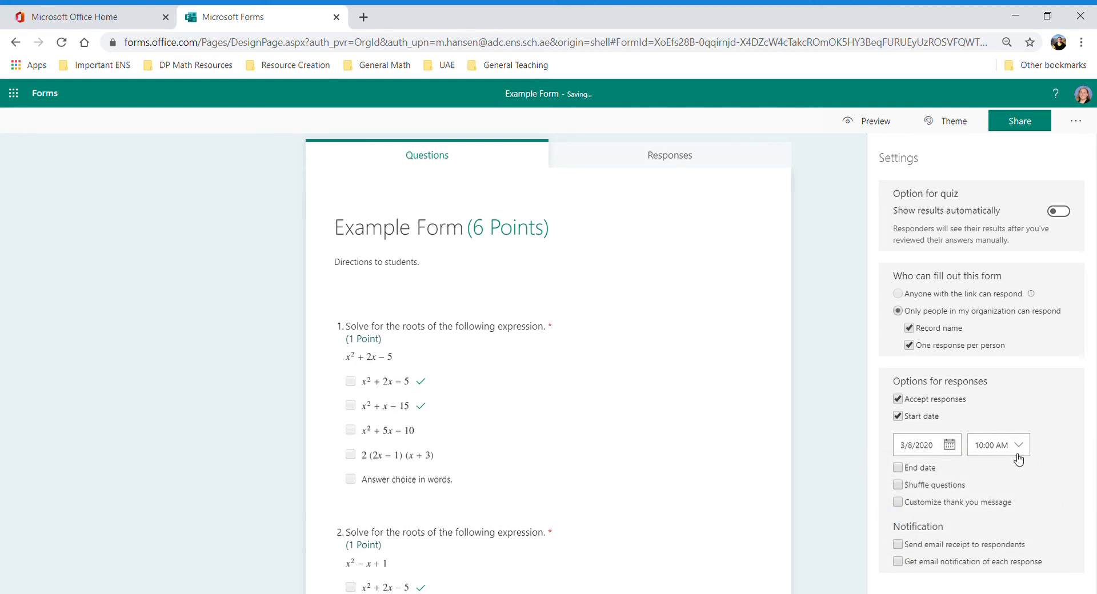
click(1023, 447)
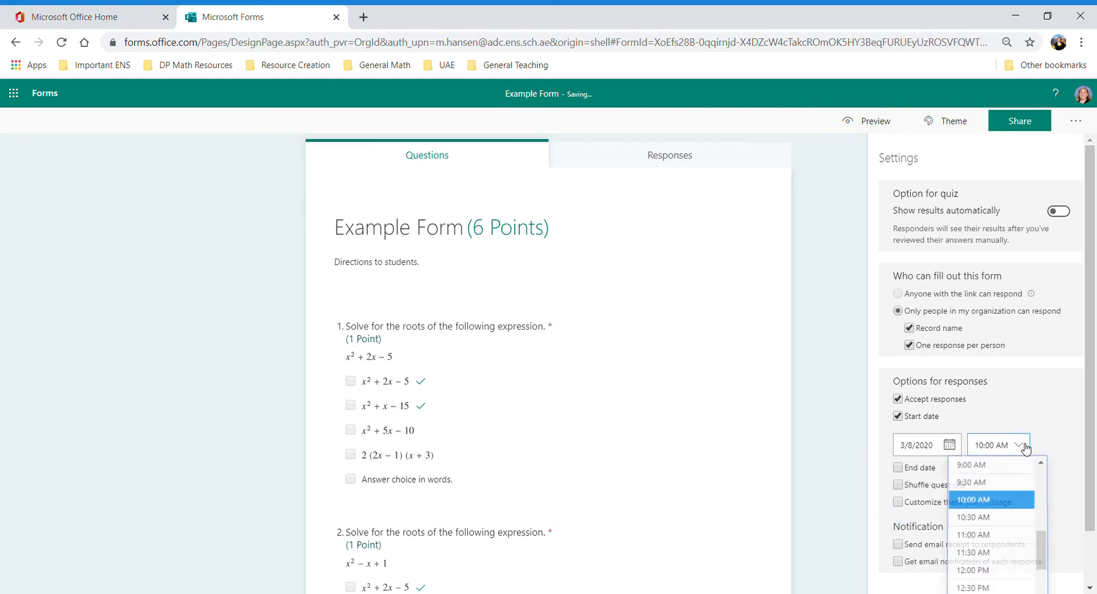
click(997, 543)
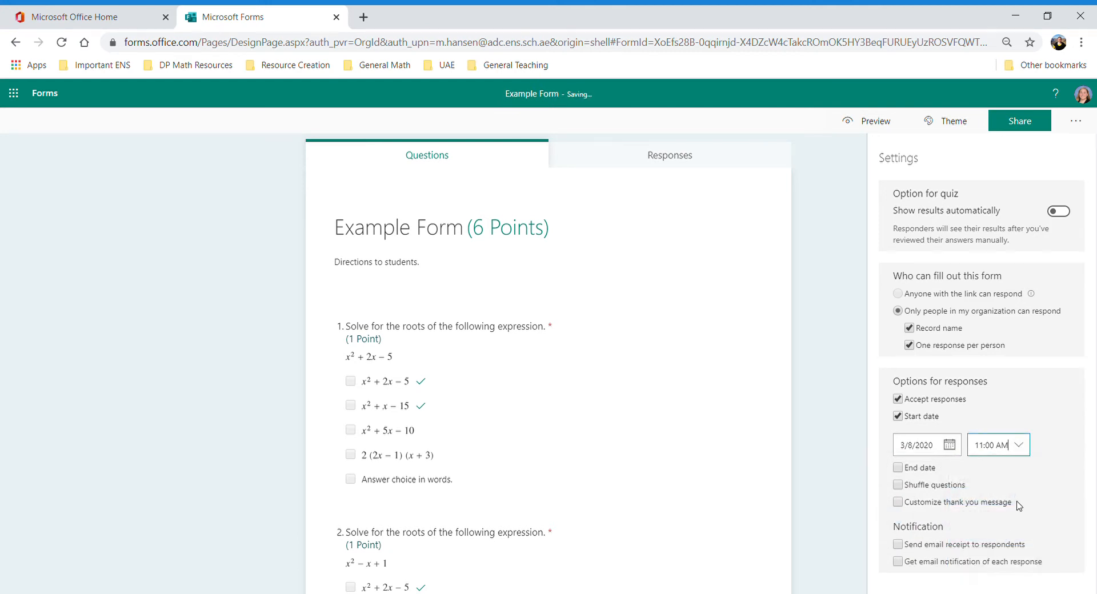
click(1022, 449)
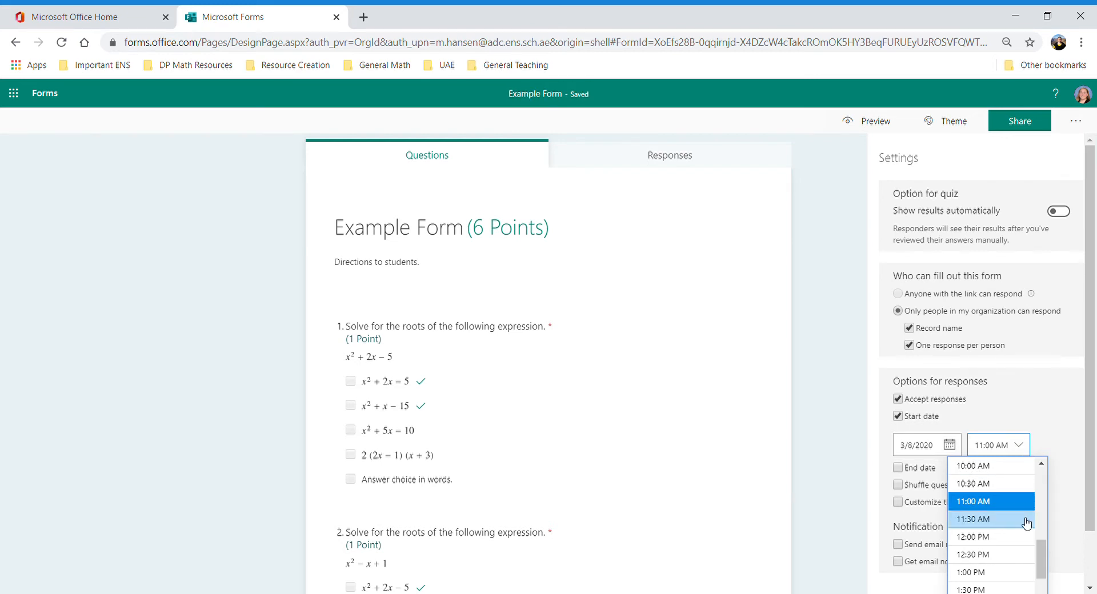
click(1028, 421)
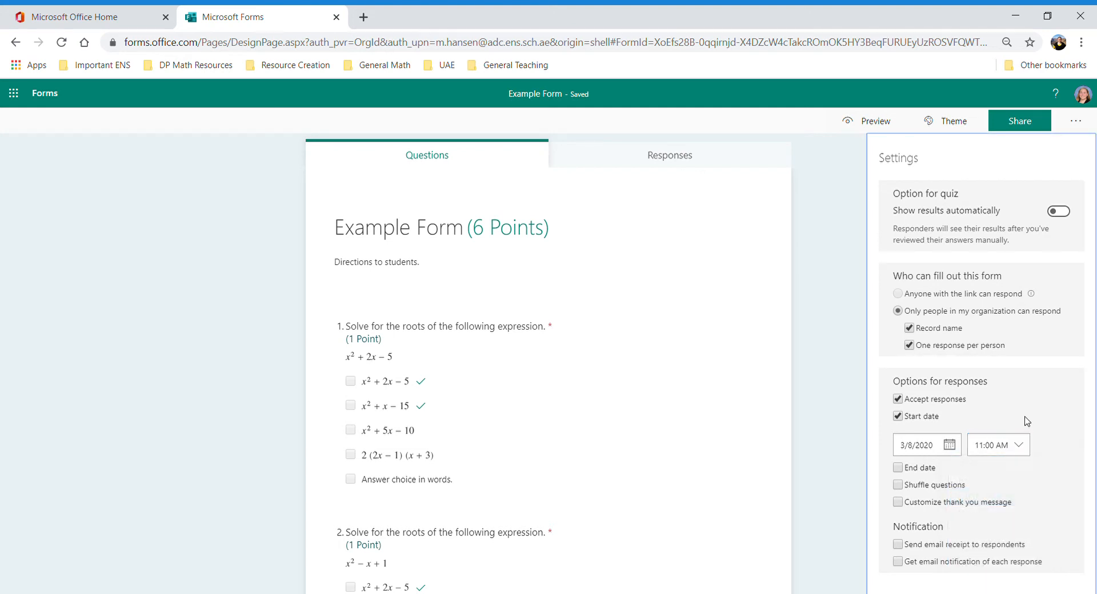
- Enable an end date for responses of 3/8/2020 at 12:00 PM
click(899, 469)
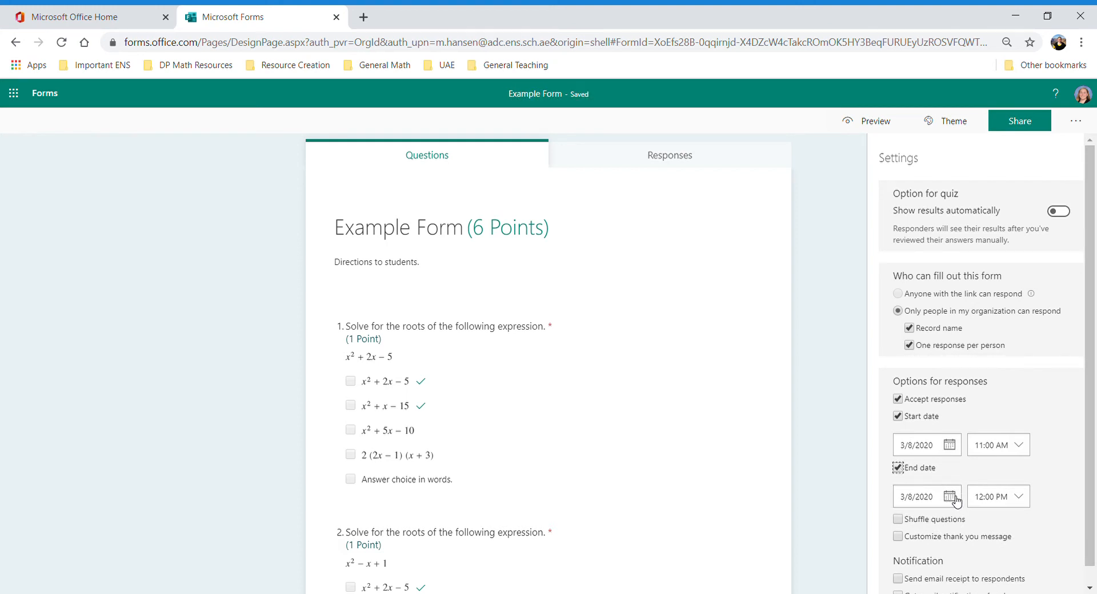
click(1027, 497)
click(1049, 473)
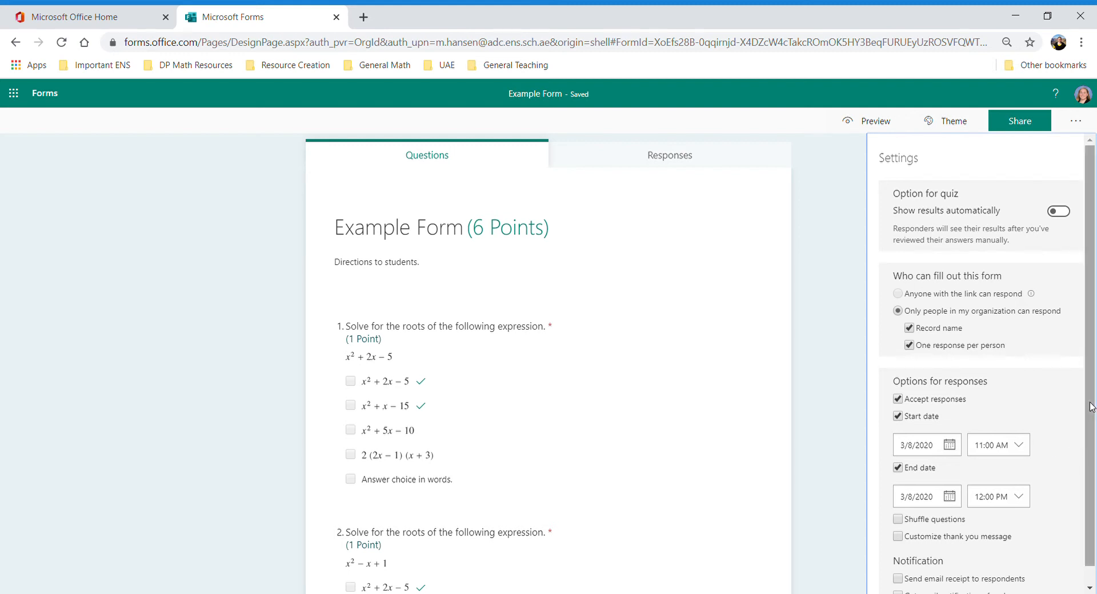
- Enable question shuffling with questions 1 to 3 locked in place
scroll(1078, 428, down, 1)
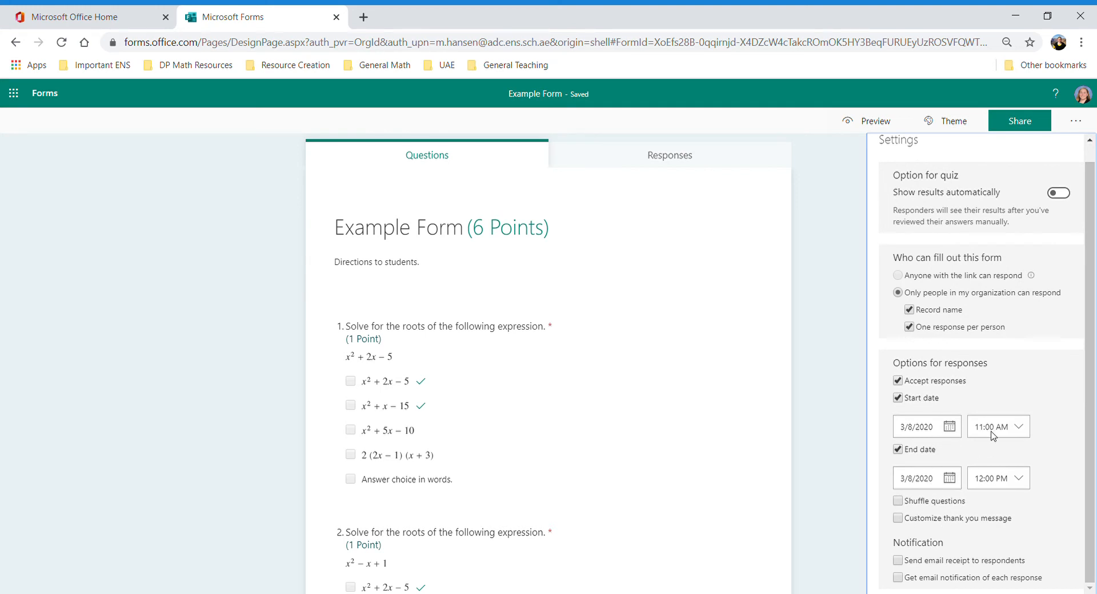
click(898, 501)
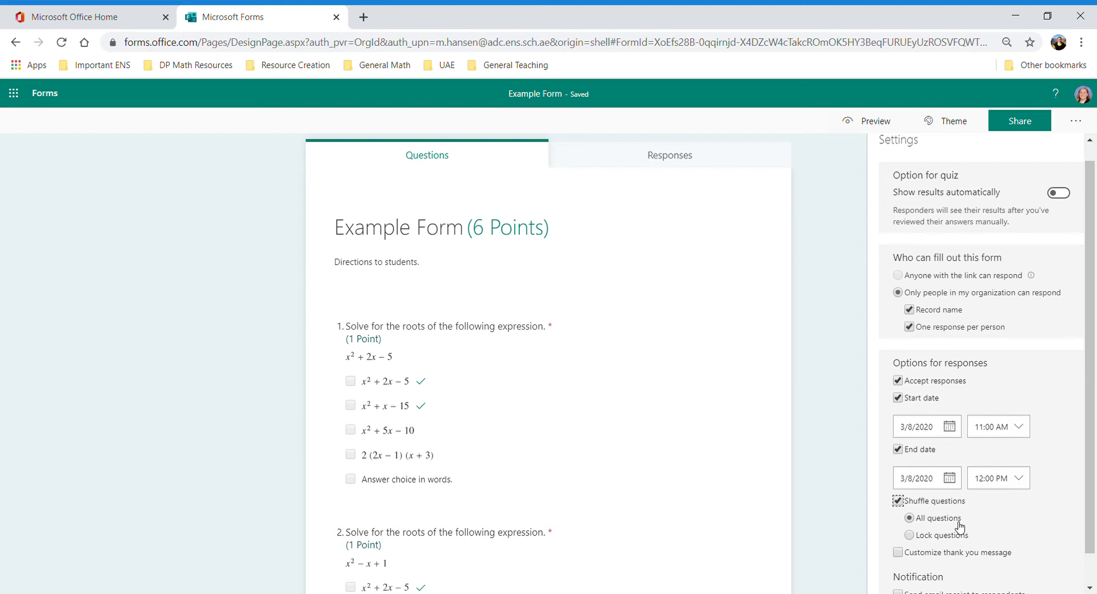
click(917, 535)
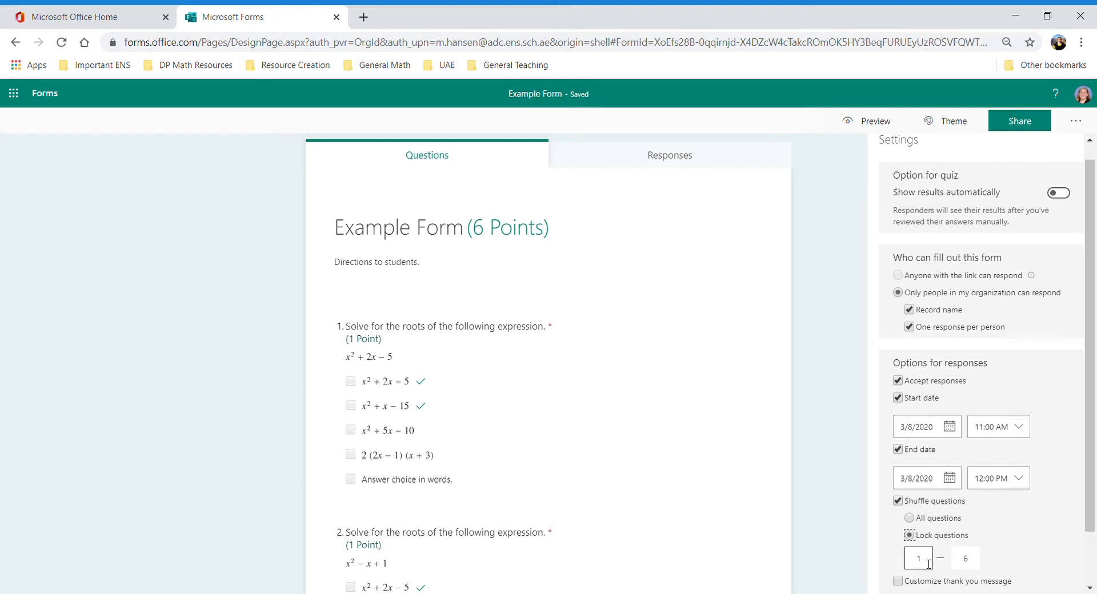
double_click(967, 559)
text(3)
click(1032, 529)
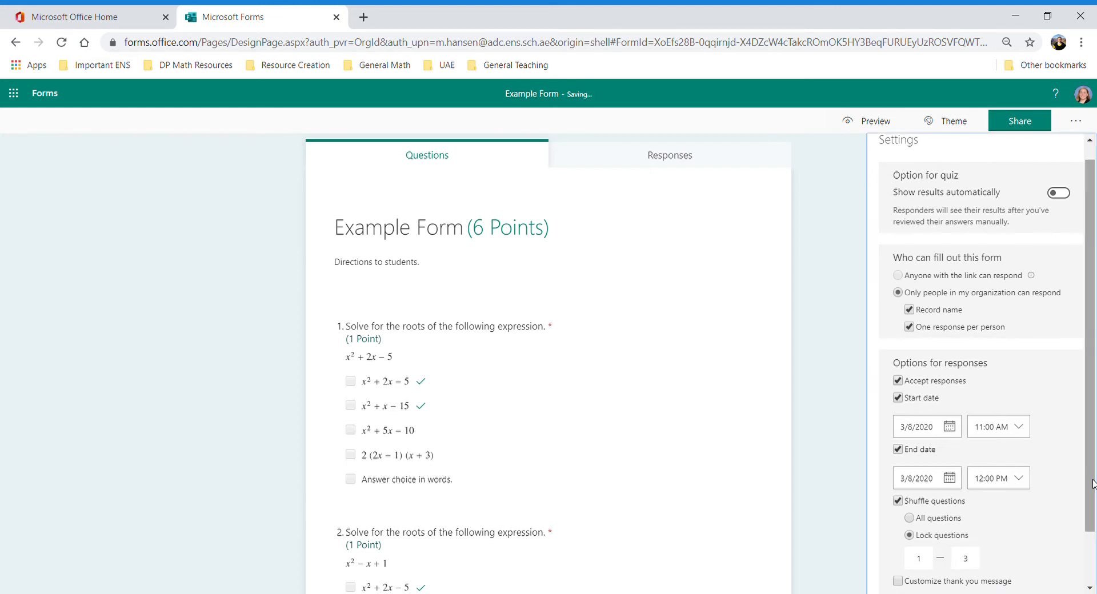
- Enable the customized thank you message in the response options
scroll(1087, 484, down, 2)
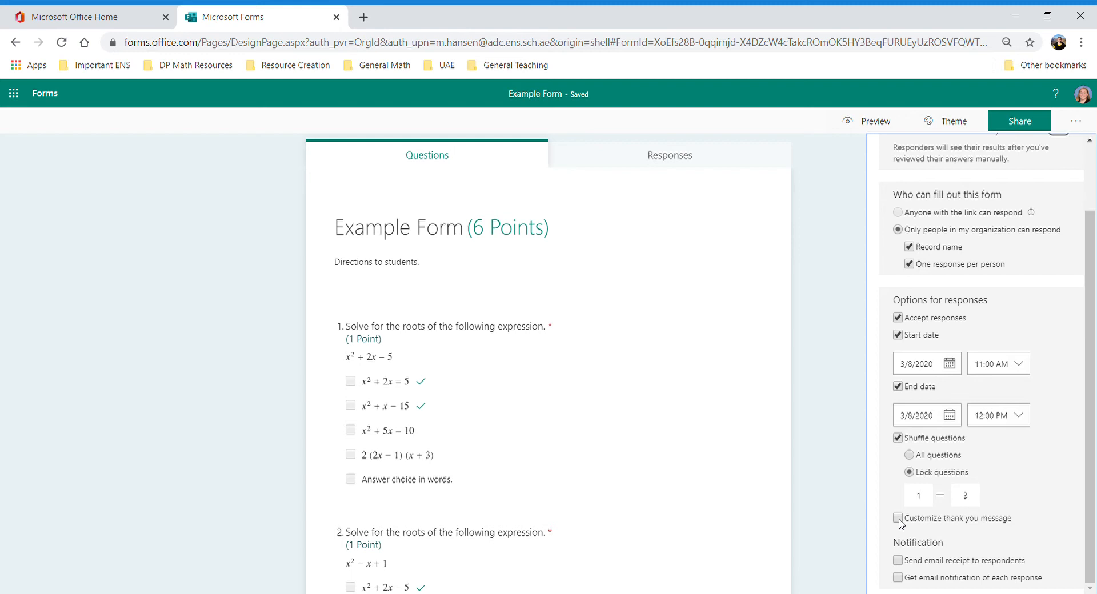
scroll(1036, 506, down, 5)
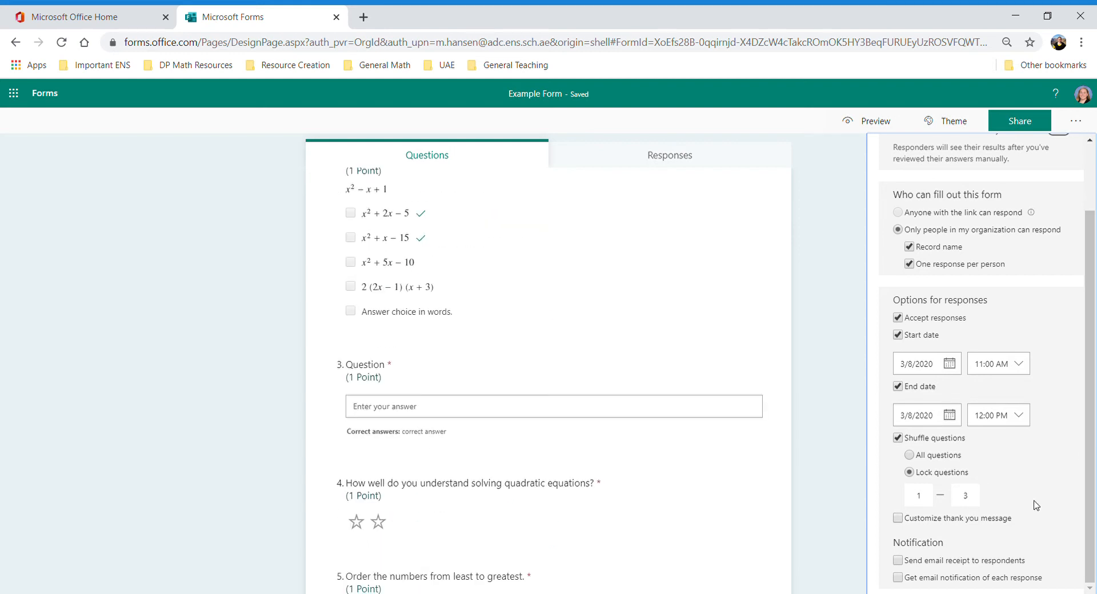
click(901, 520)
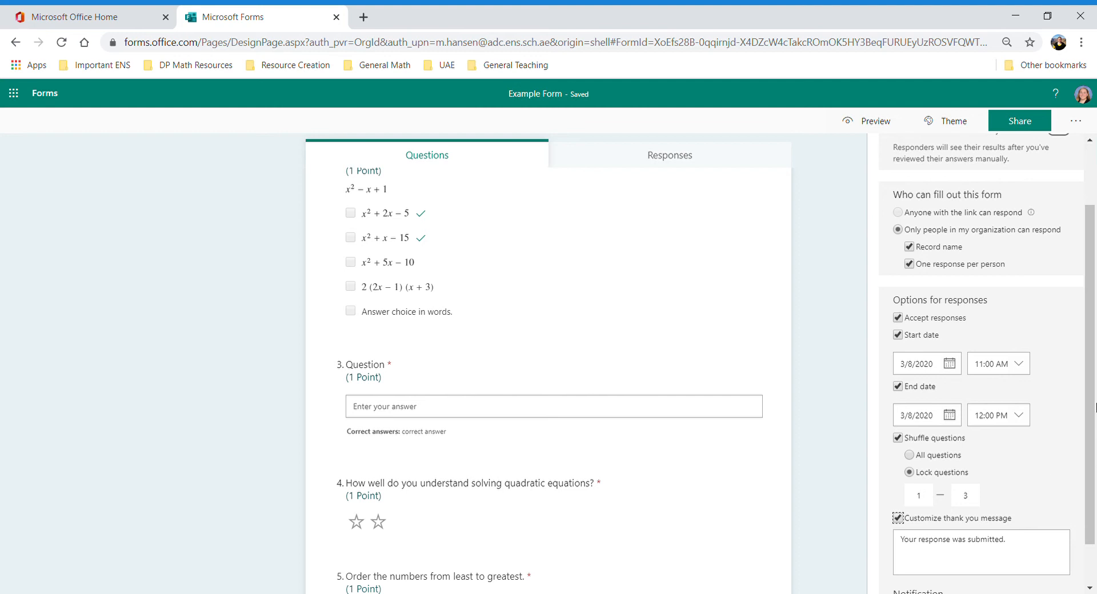
- Turn on showing results automatically for the quiz and close the settings
scroll(1092, 320, up, 3)
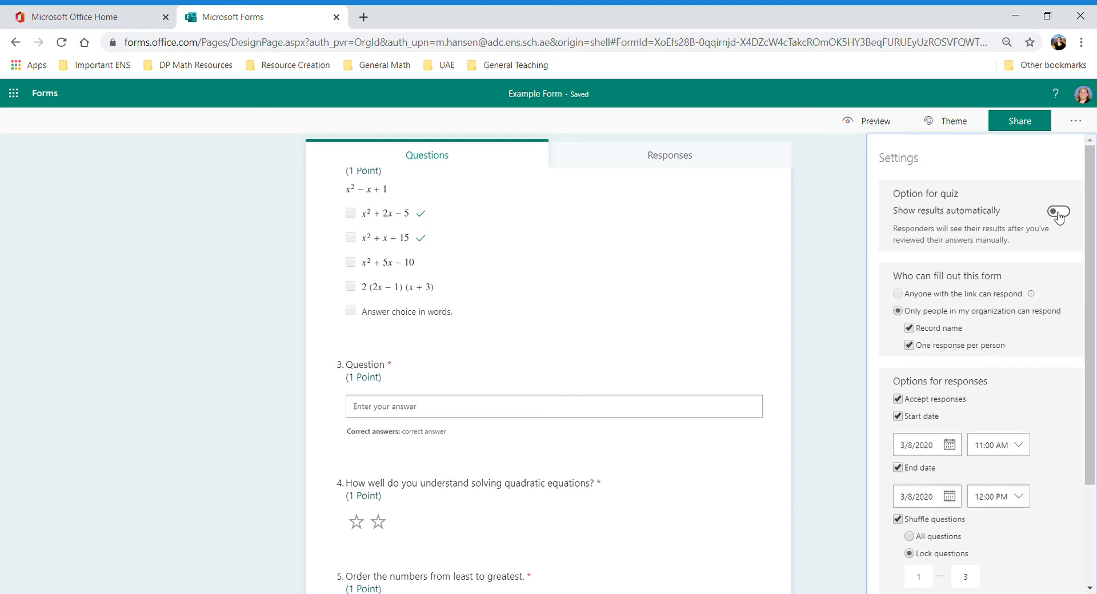
click(1067, 211)
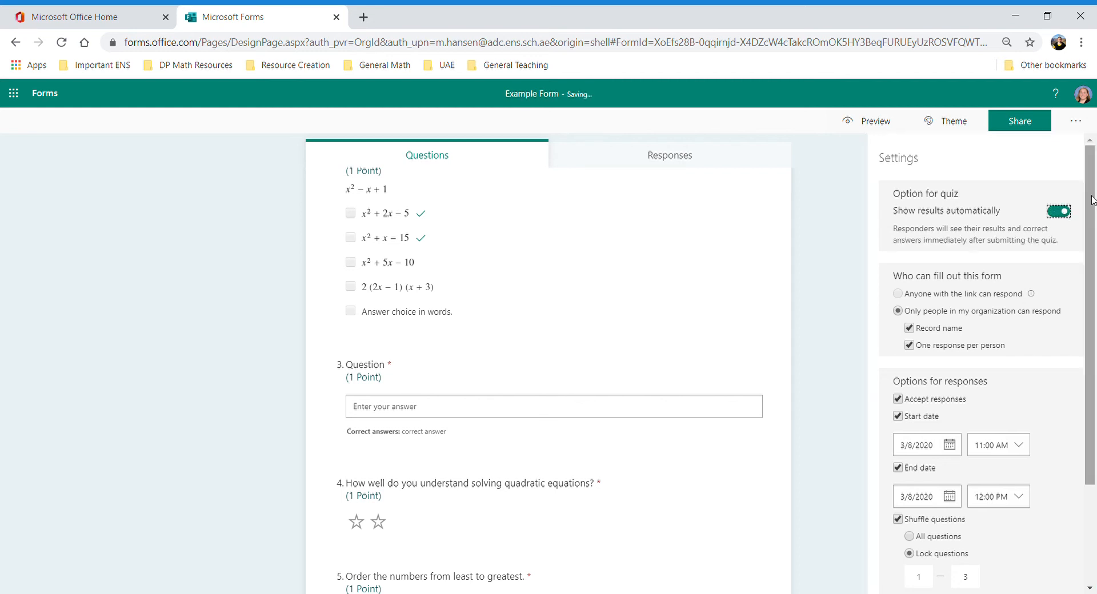
scroll(1054, 400, down, 2)
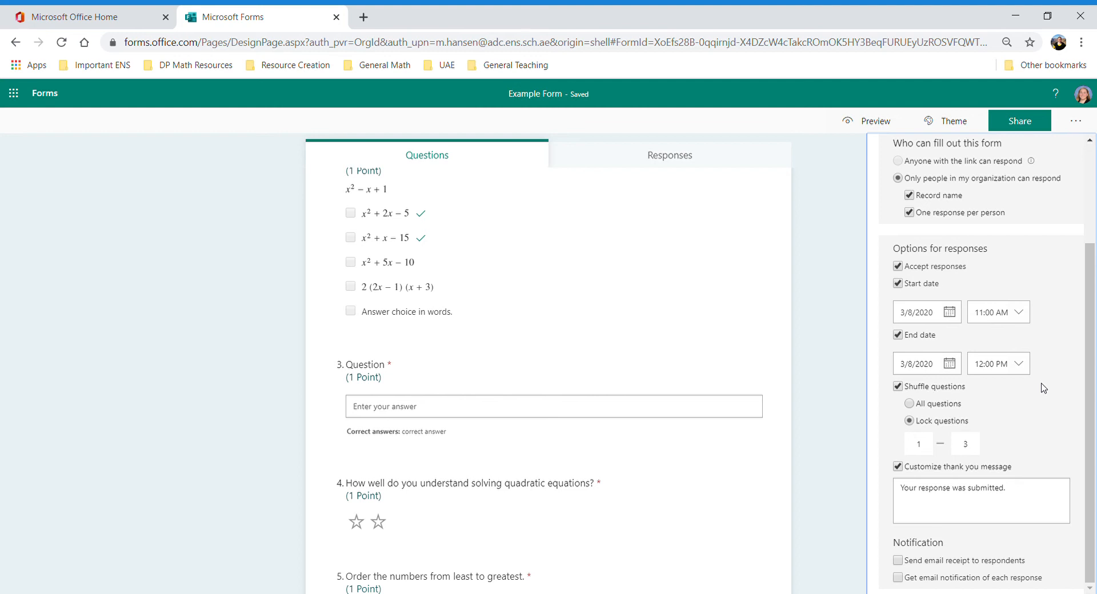
scroll(1089, 382, down, 3)
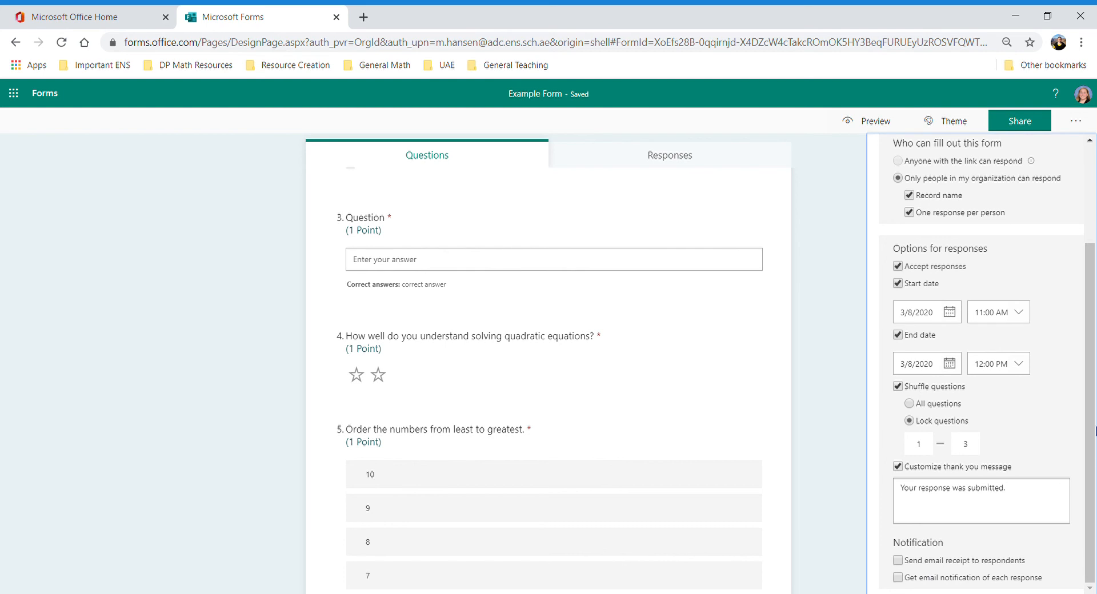
drag(1092, 417, 1092, 283)
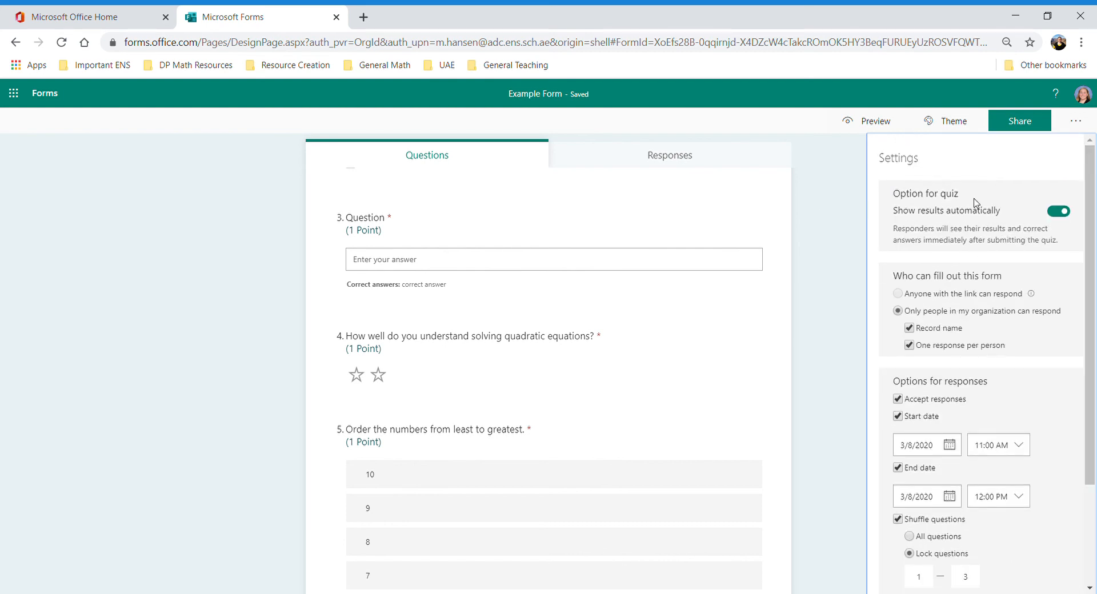
click(847, 172)
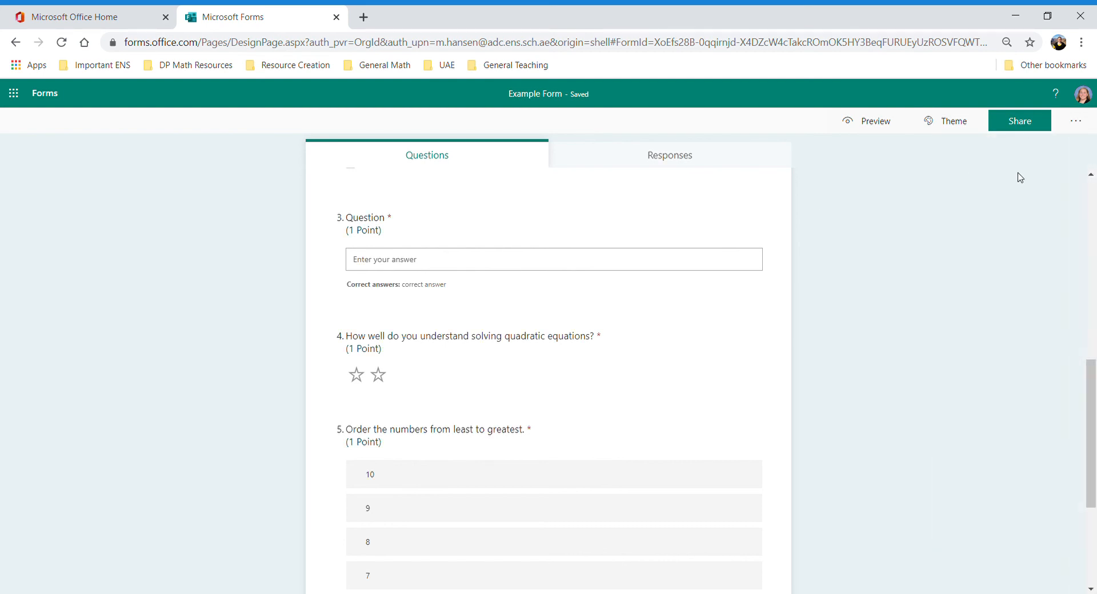
- Open the form's options for sending it and collecting responses
click(1028, 132)
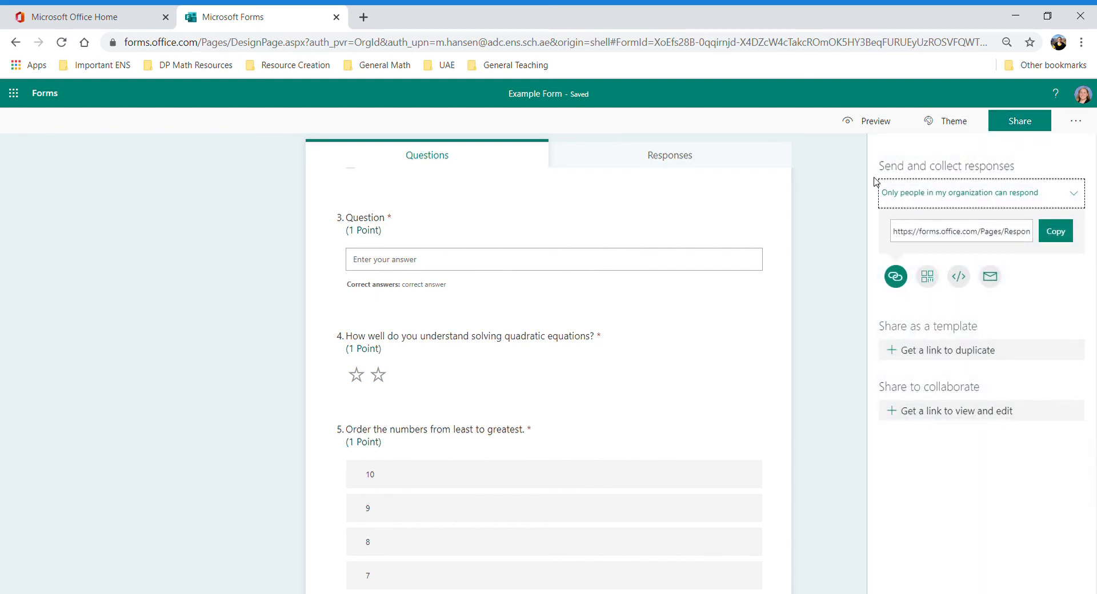
click(856, 182)
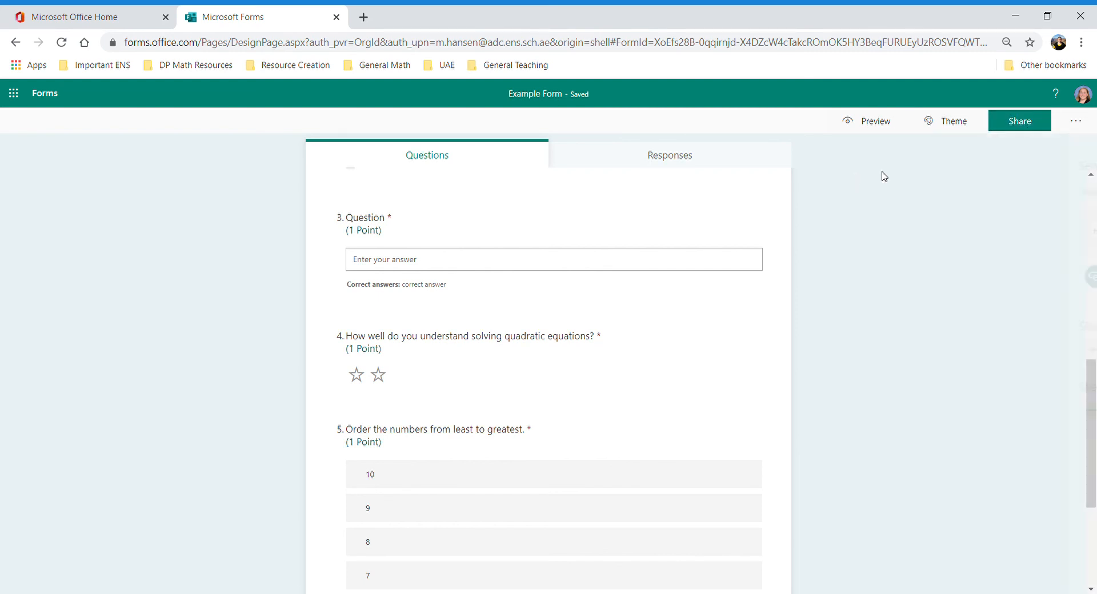
click(1020, 129)
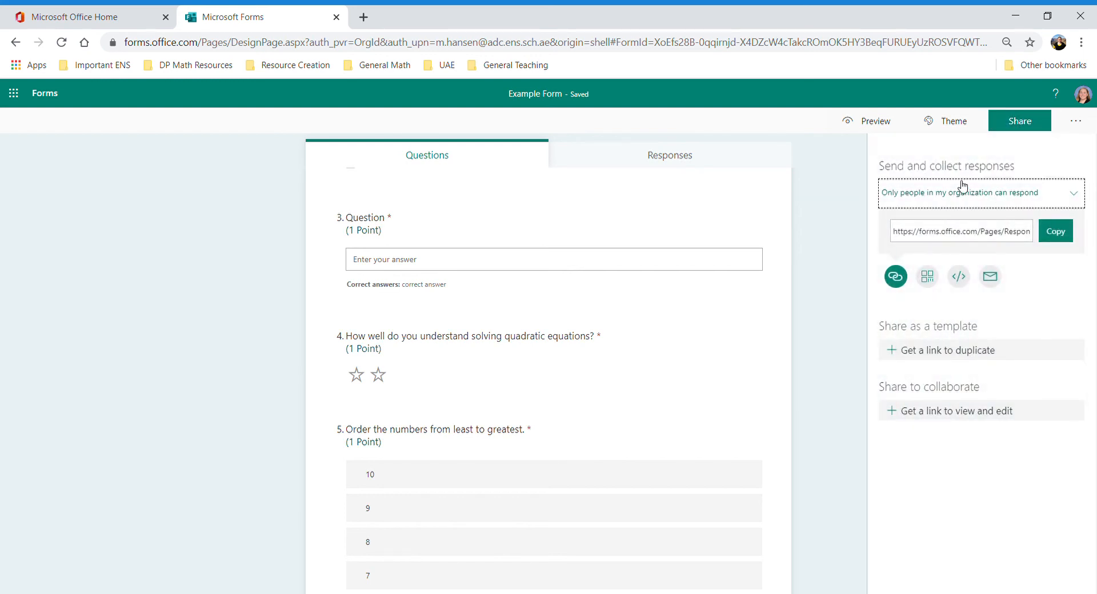
- Try to change who can respond to anyone with the link
click(1058, 201)
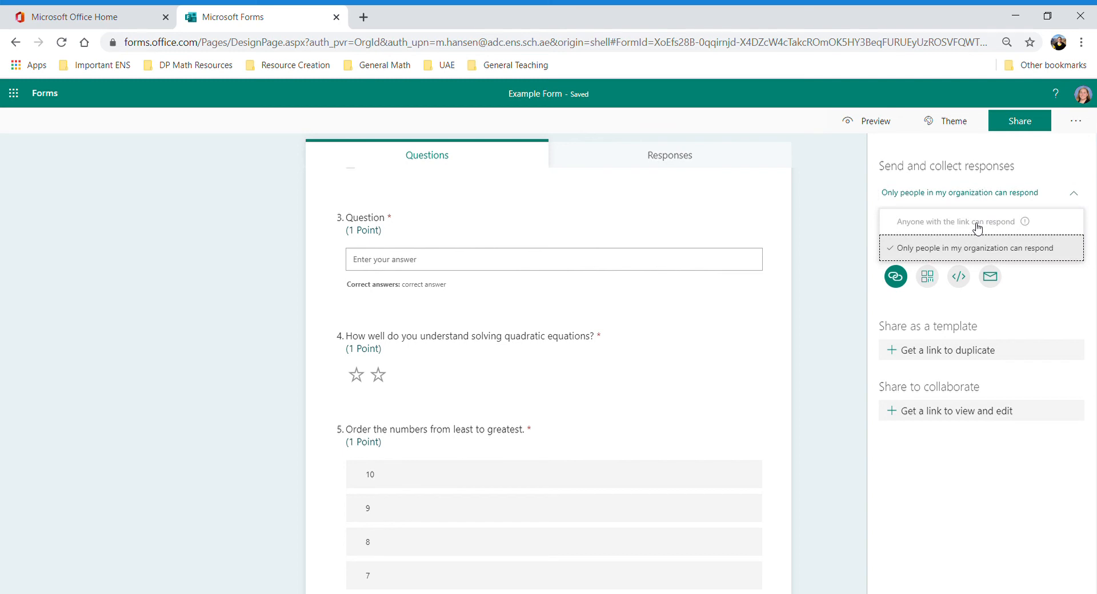
click(978, 228)
click(1058, 202)
click(1007, 223)
click(1054, 194)
click(978, 223)
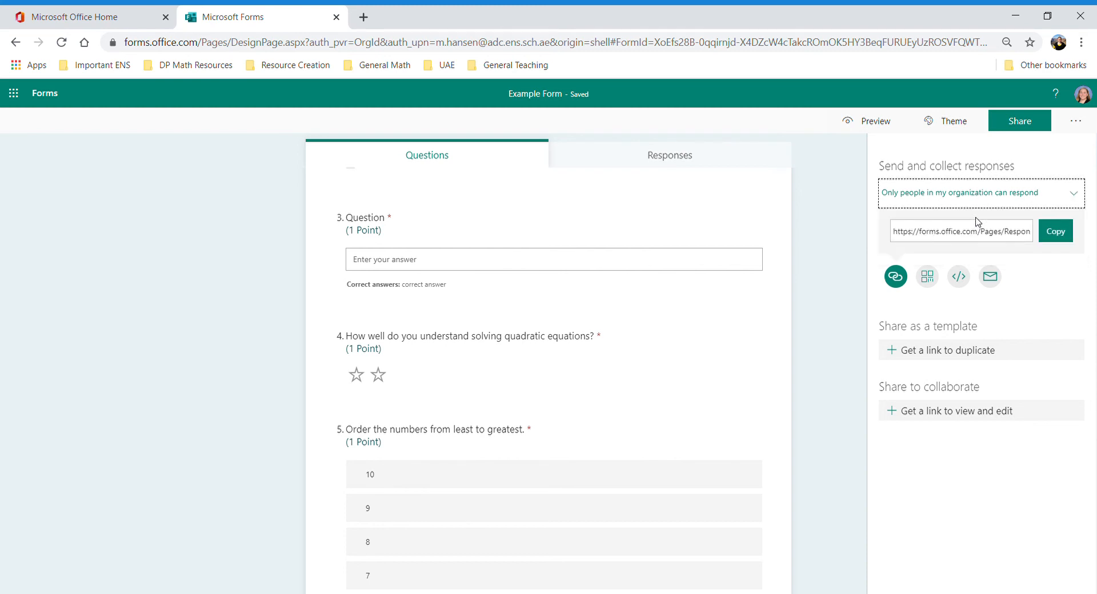
click(1057, 195)
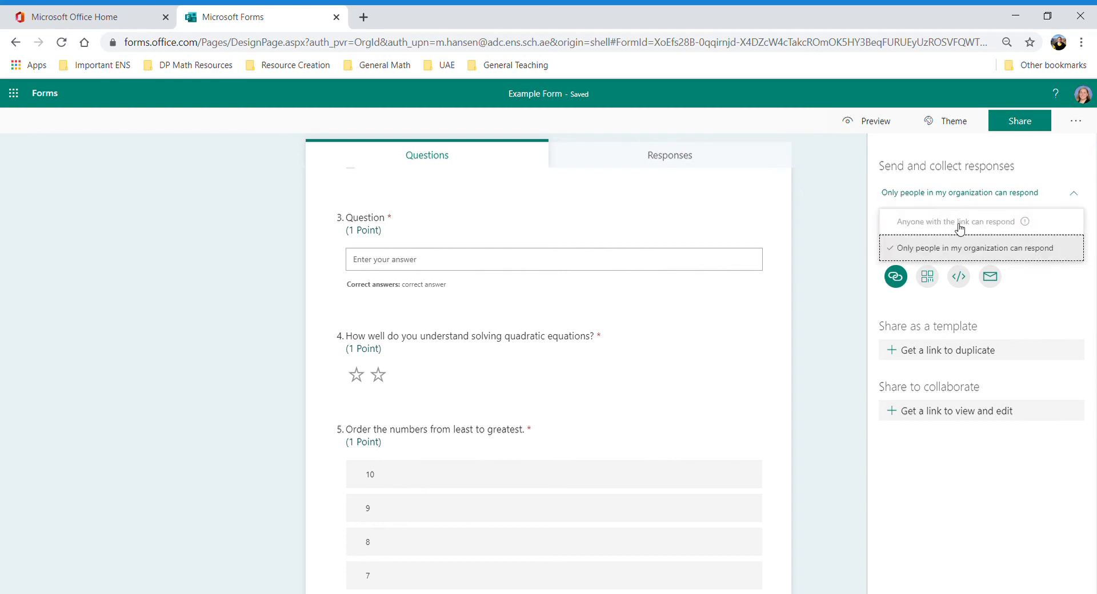
click(1070, 194)
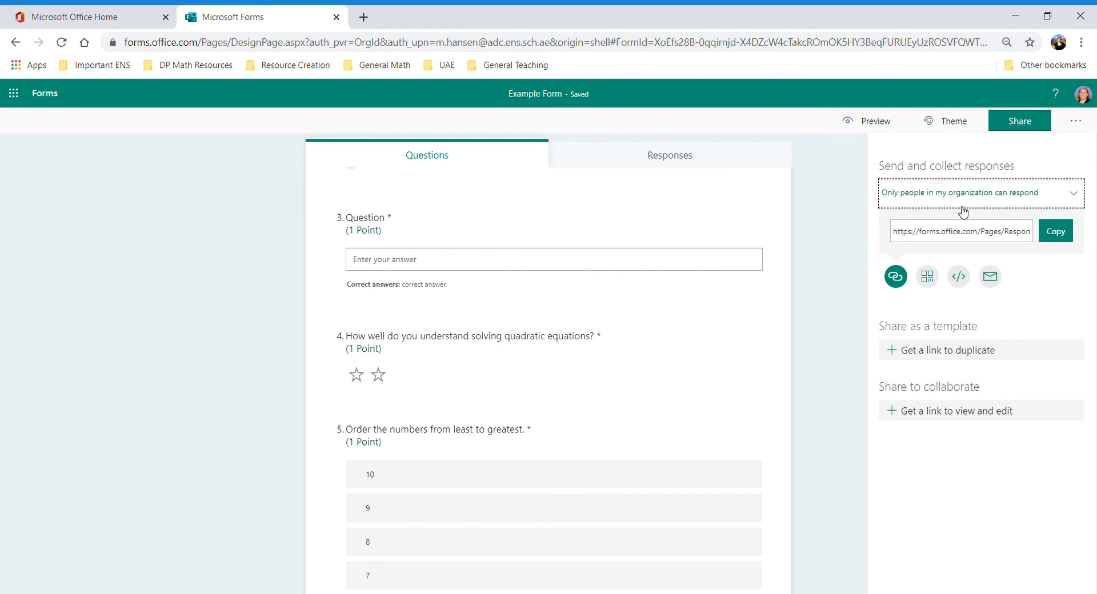
- Copy the response link for people in the organization, then create and copy a template link for duplicating the form
click(1056, 233)
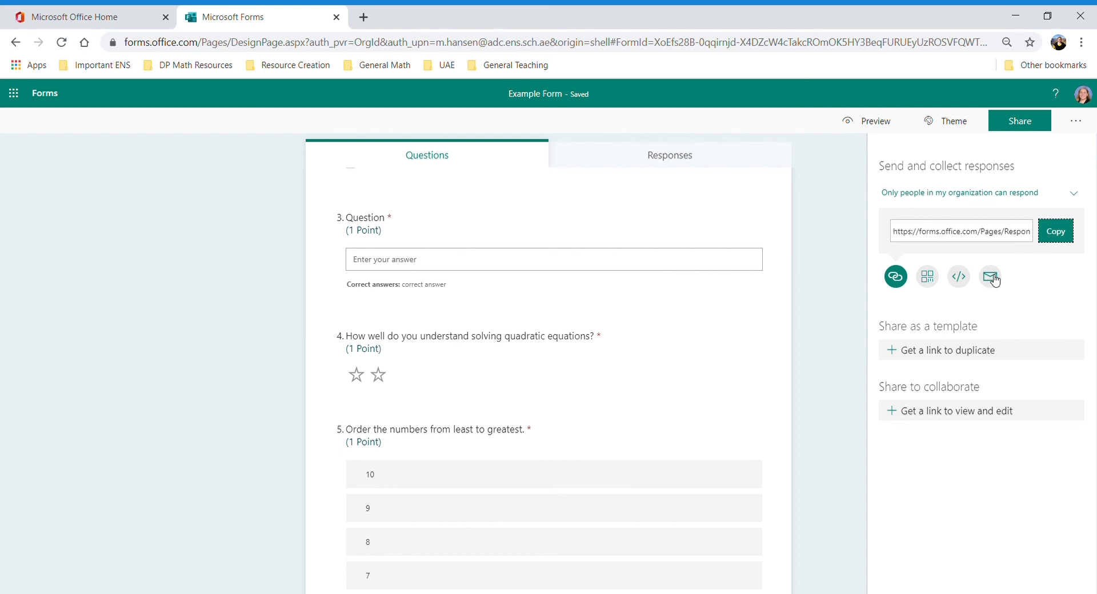
click(1063, 240)
click(905, 354)
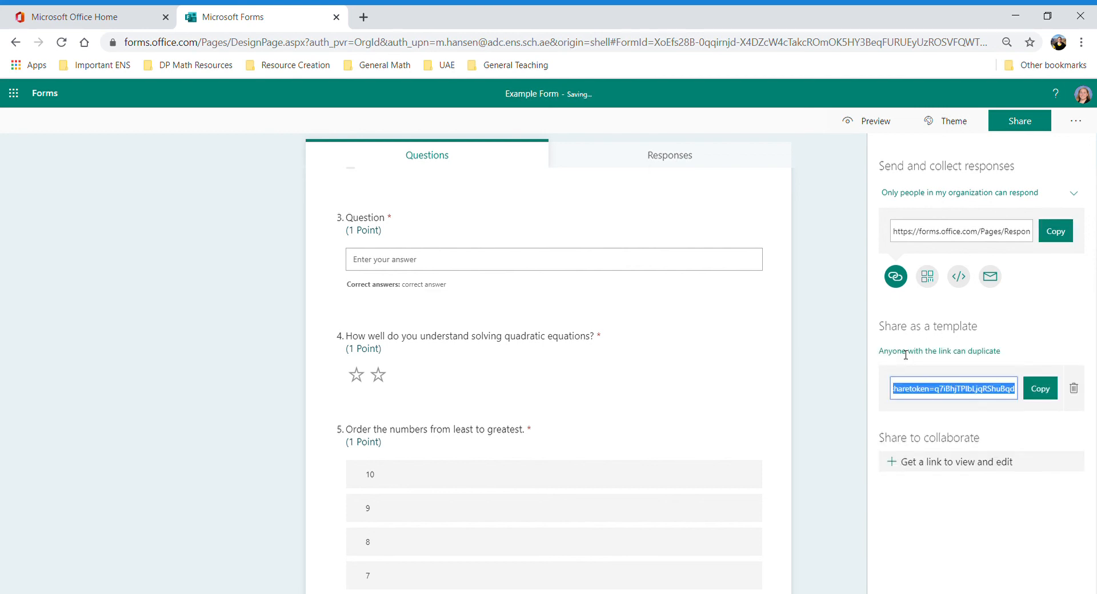
click(1050, 396)
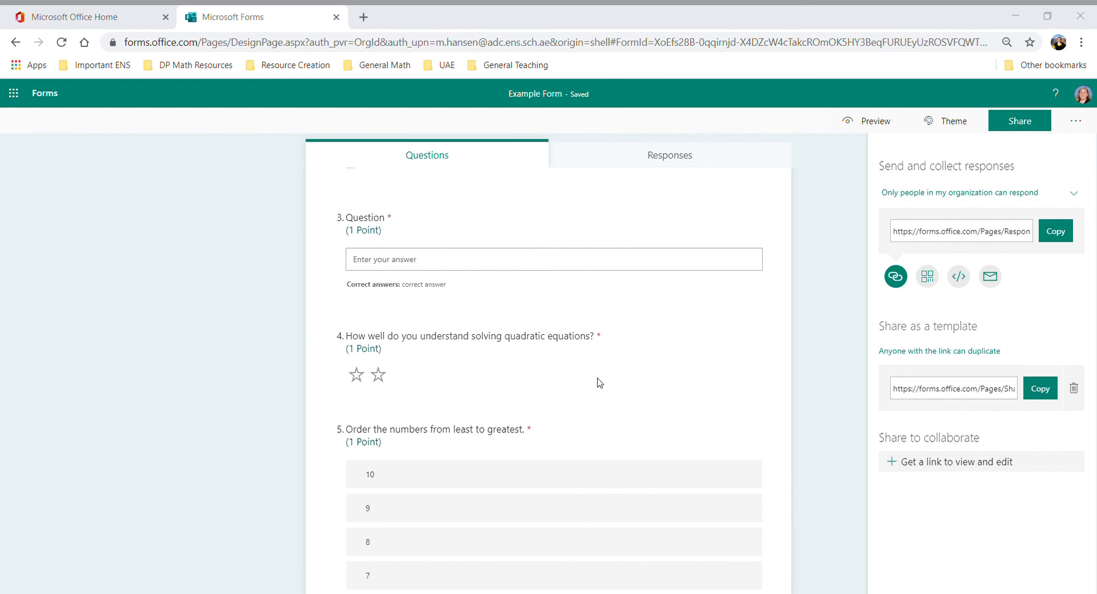
- Open the shared template of Algebra 2 Quadratics Summative and duplicate the form for own use
click(547, 396)
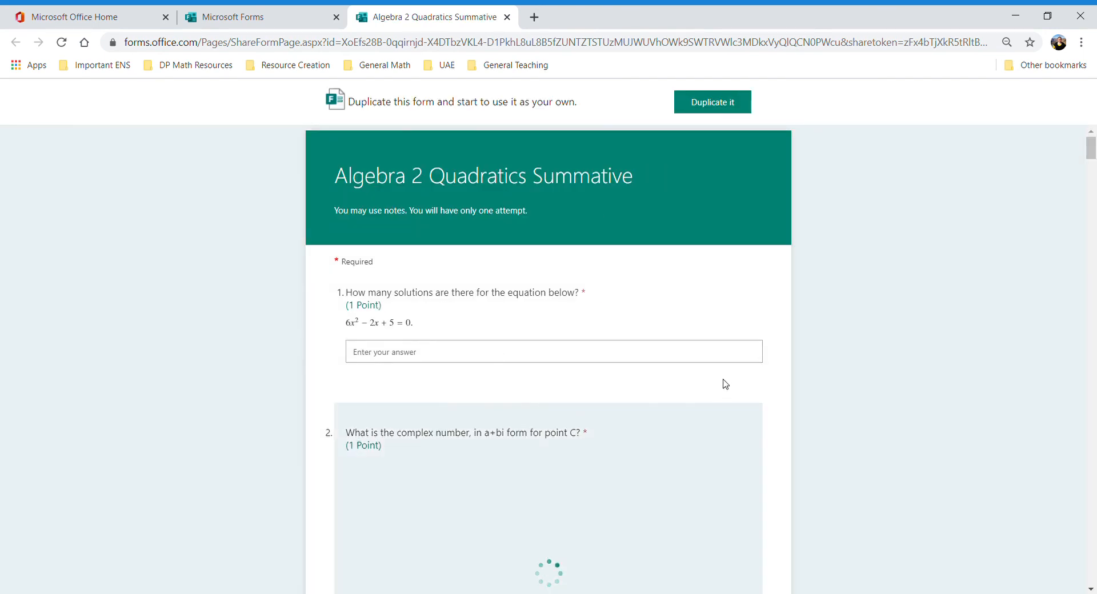
click(723, 106)
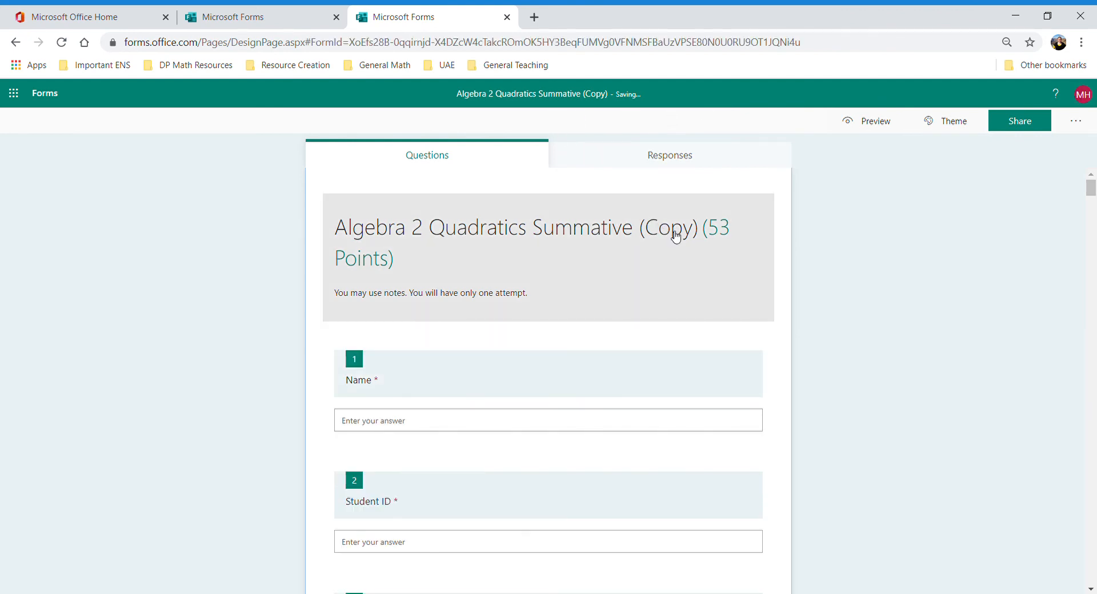
- Remove "(Copy)" from the duplicated form's title so that it reads Algebra 2 Quadratics Summative
click(675, 234)
click(560, 220)
key(ctrl+shift+Left)
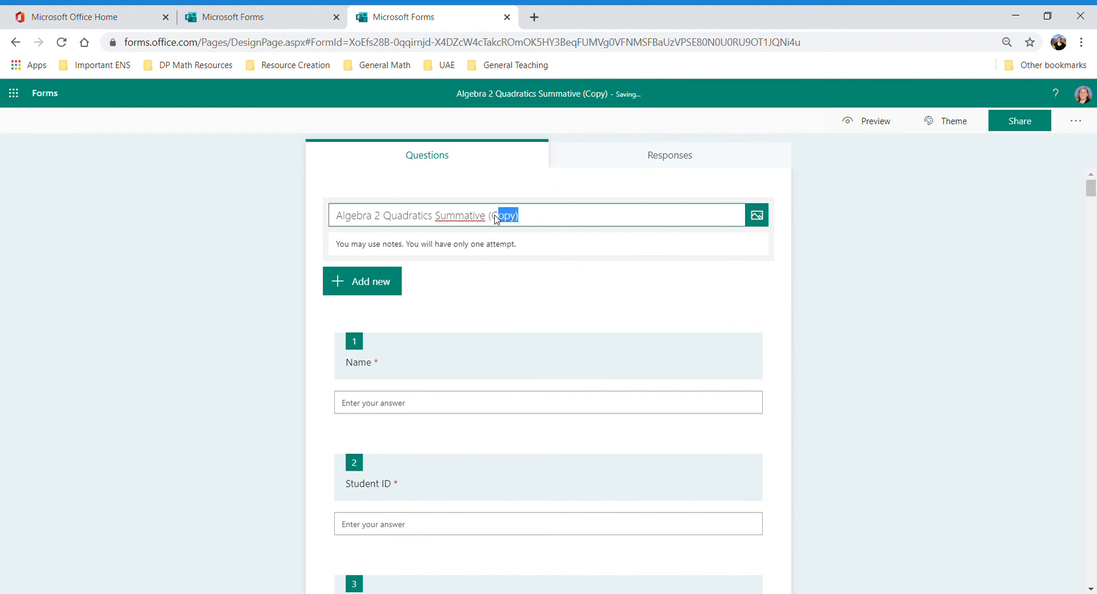
key(shift+Left)
key(BackSpace)
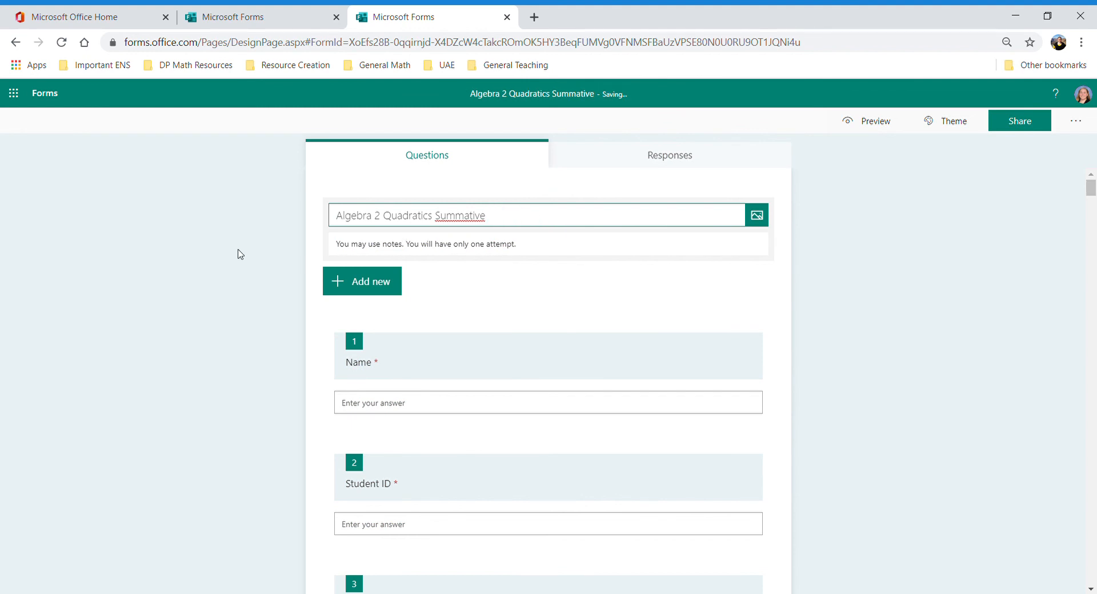
click(239, 254)
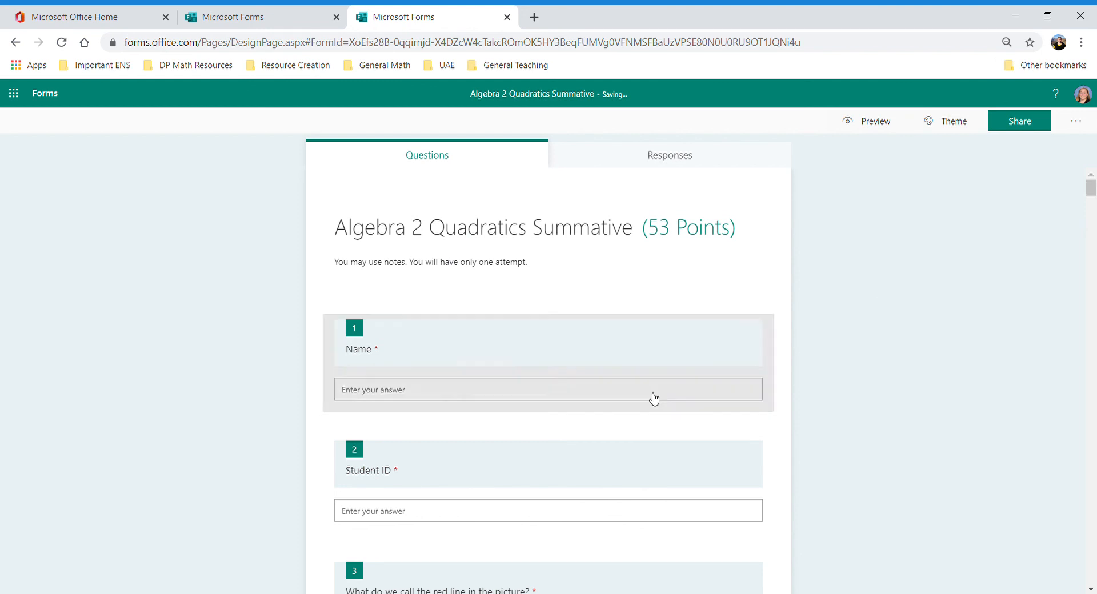
- Open the Name question to view its answer, points and required settings, and close it without editing
click(491, 370)
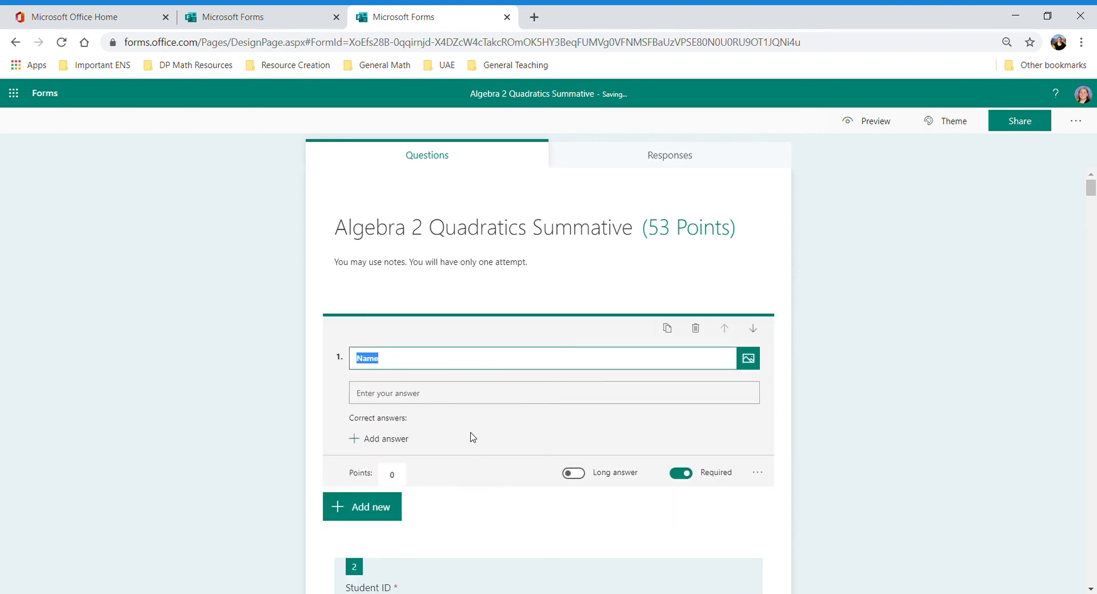
click(881, 367)
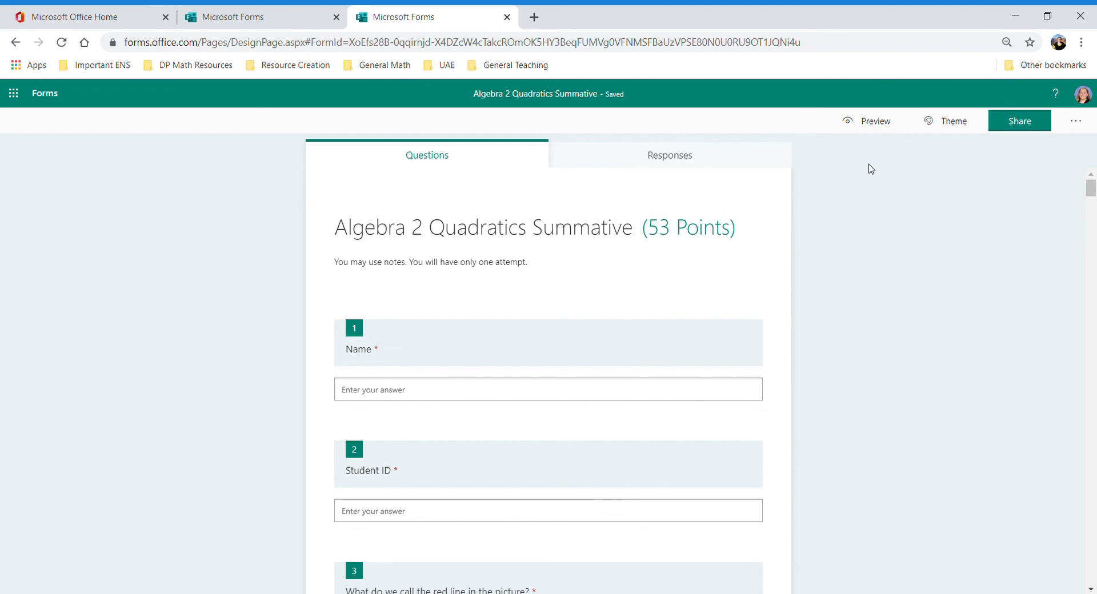
- Preview the duplicated quiz and view how its questions are laid out on a mobile device
click(876, 125)
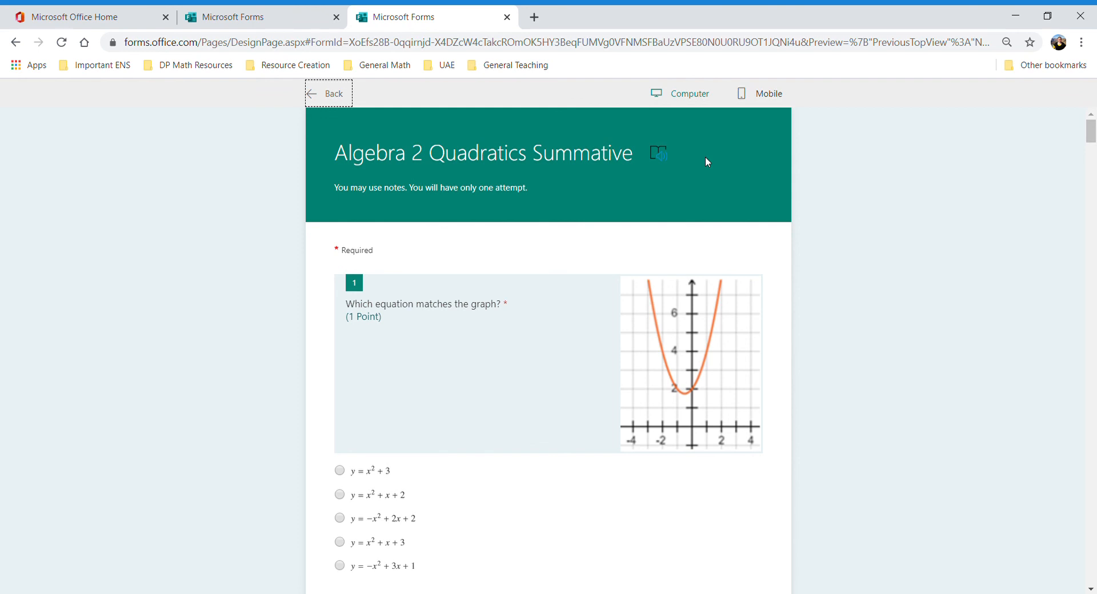
click(768, 97)
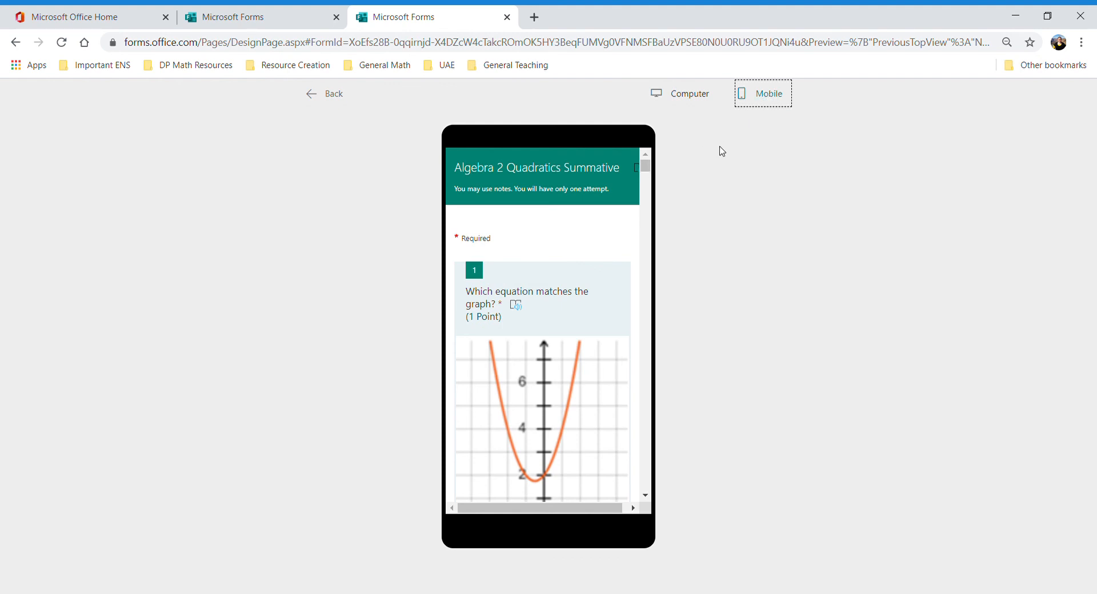
mouse_move(646, 166)
mouse_down()
mouse_move(659, 233)
mouse_move(657, 149)
mouse_up()
- Switch the quiz preview to the computer layout and look through the first questions
click(689, 97)
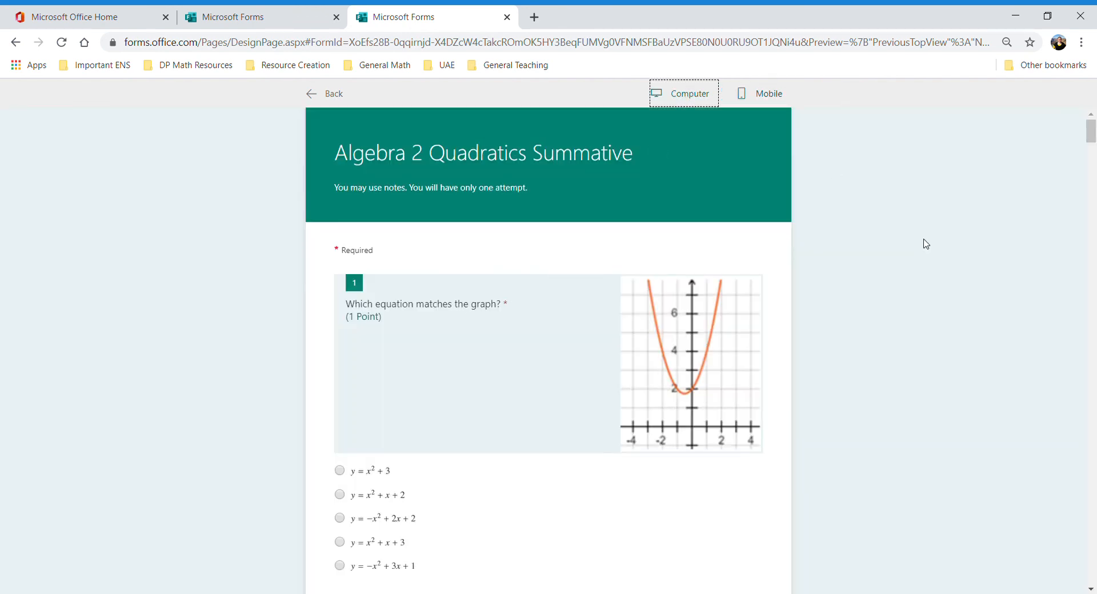
scroll(849, 273, down, 1)
scroll(849, 273, down, 6)
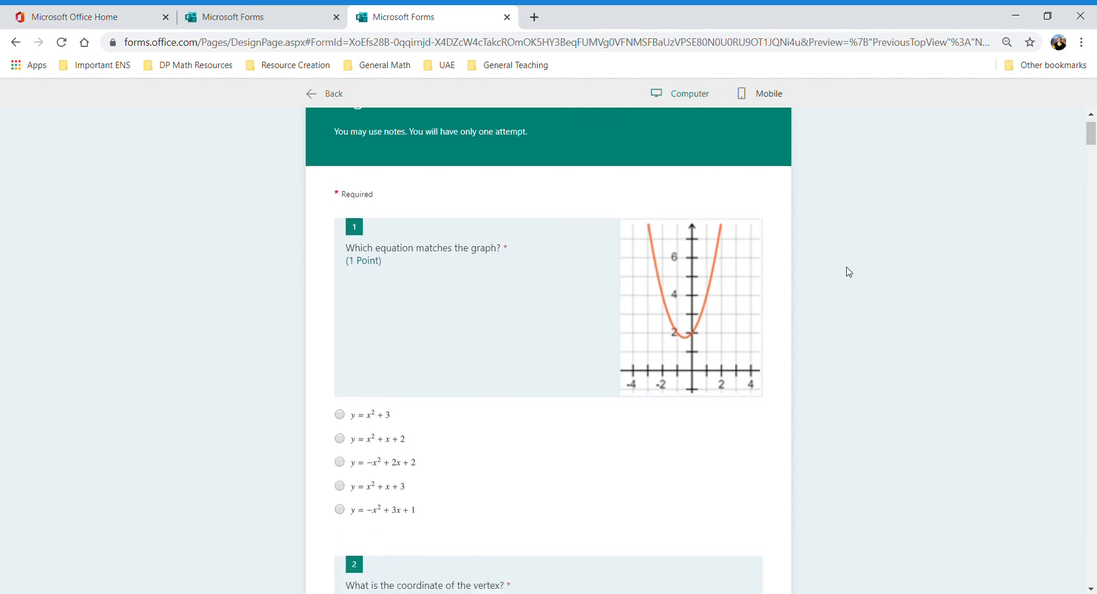
scroll(849, 273, up, 4)
scroll(849, 272, up, 3)
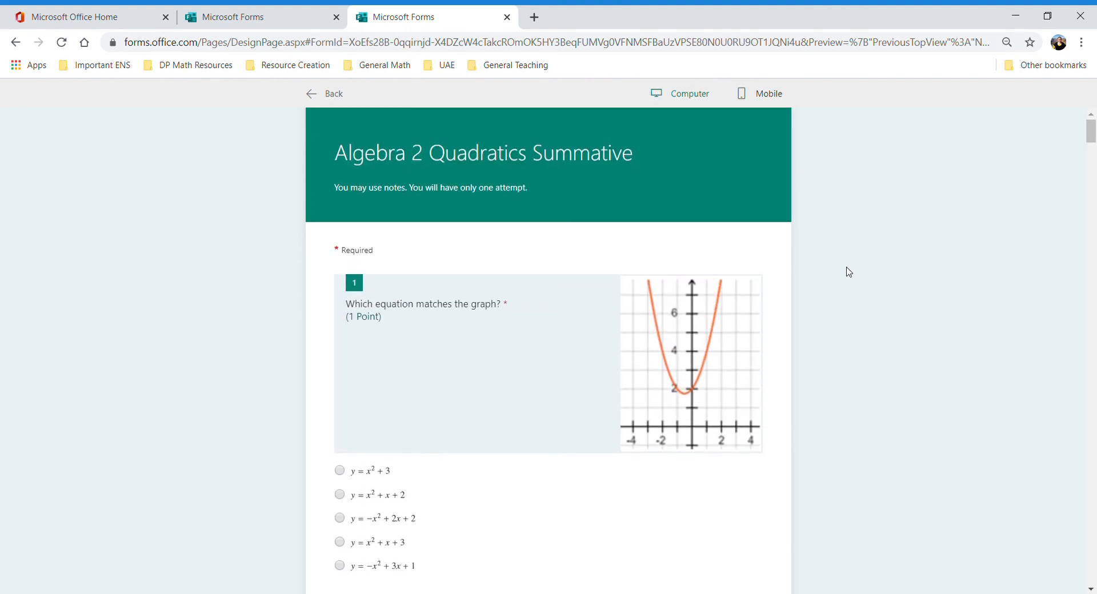